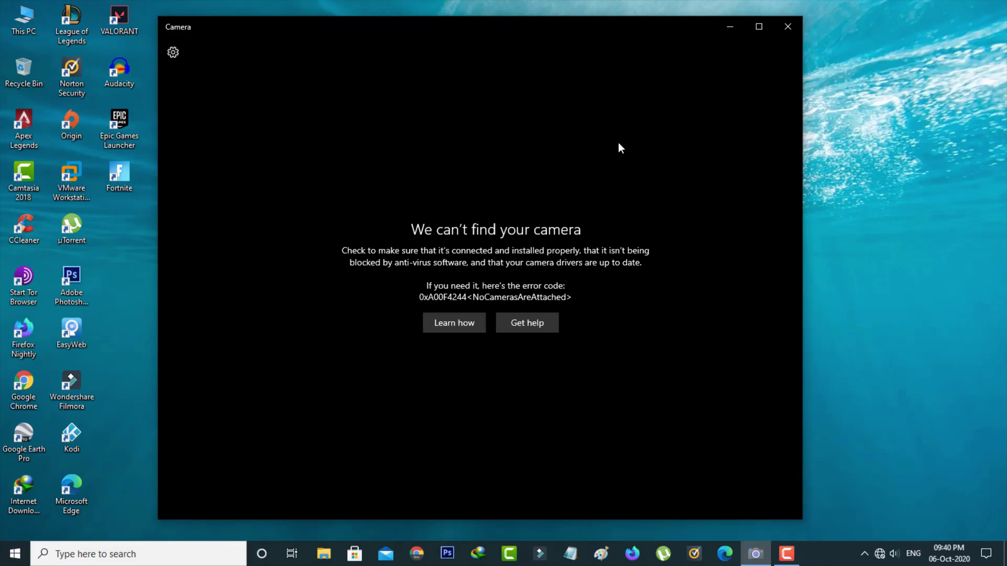
Close the Camera app showing the 'We can't find your camera' error 0xA00F4244.
{"action": "key", "text": "alt+F4"}
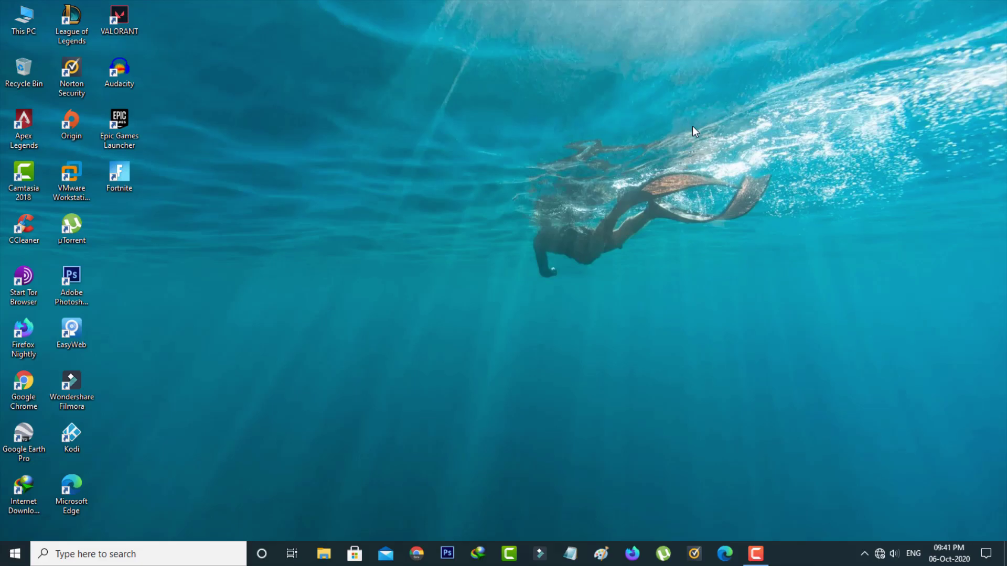
Search Windows for 'camera privacy settings' and open the best-match result.
{"action": "key", "text": "super"}
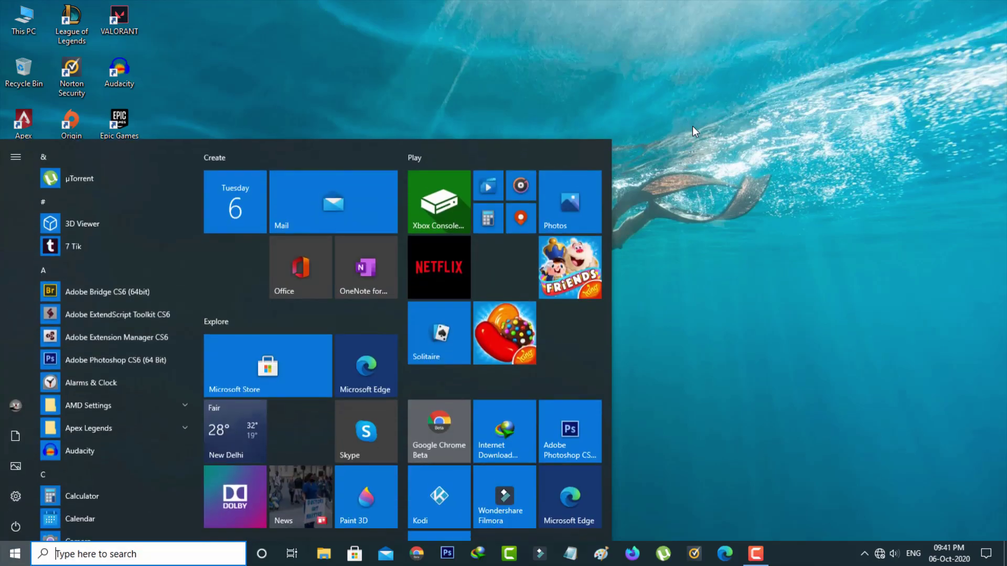
{"action": "type", "text": "c"}
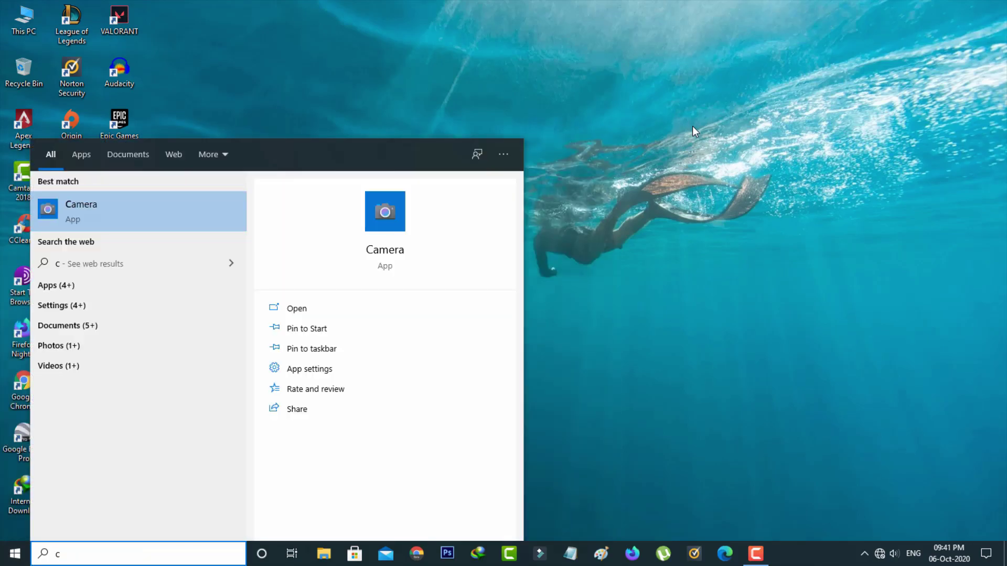
{"action": "type", "text": "amer"}
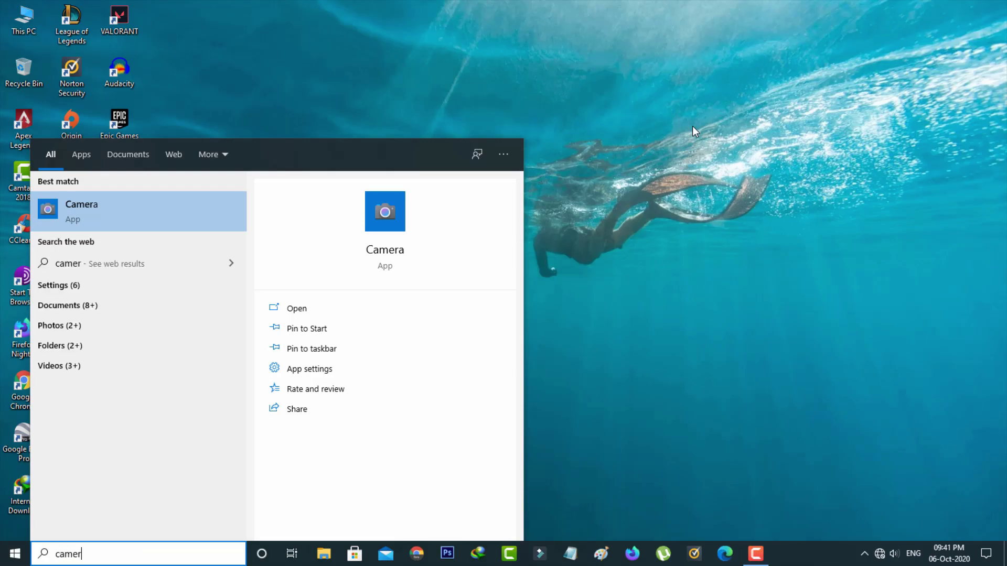
{"action": "type", "text": "a pri"}
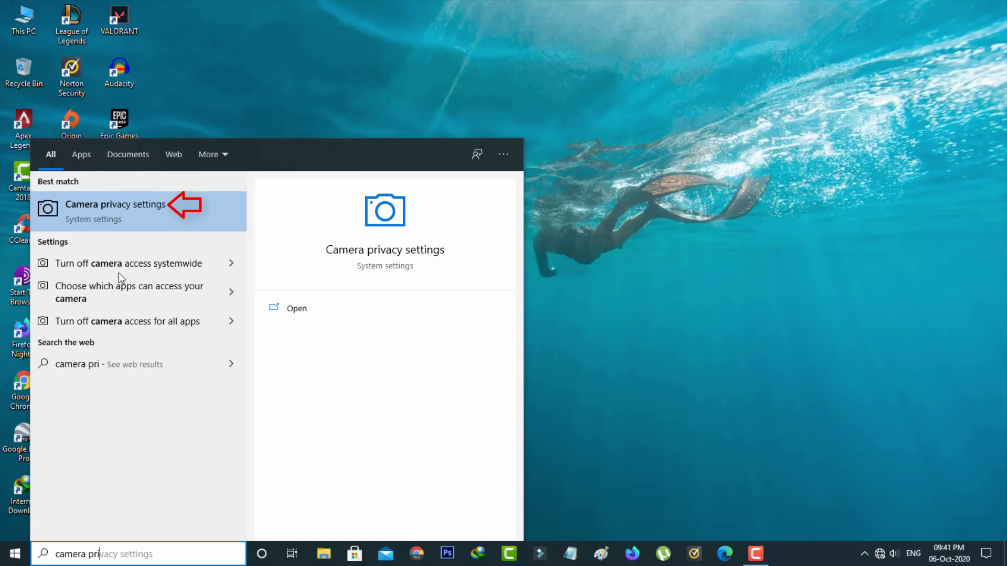
{"action": "left_click", "coordinate": [125, 203]}
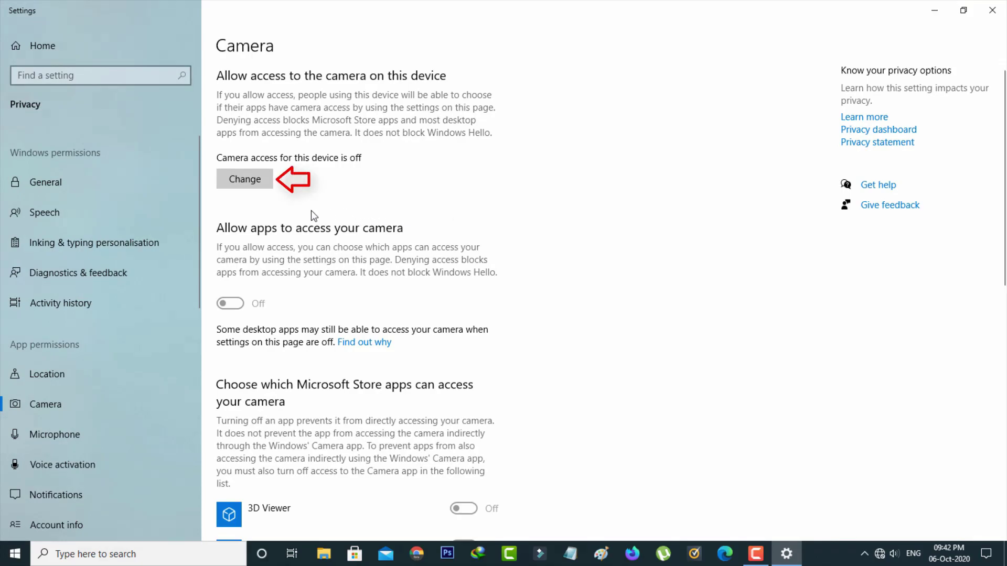
Turn on camera access for this device and for the Camera app.
{"action": "left_click", "coordinate": [244, 188]}
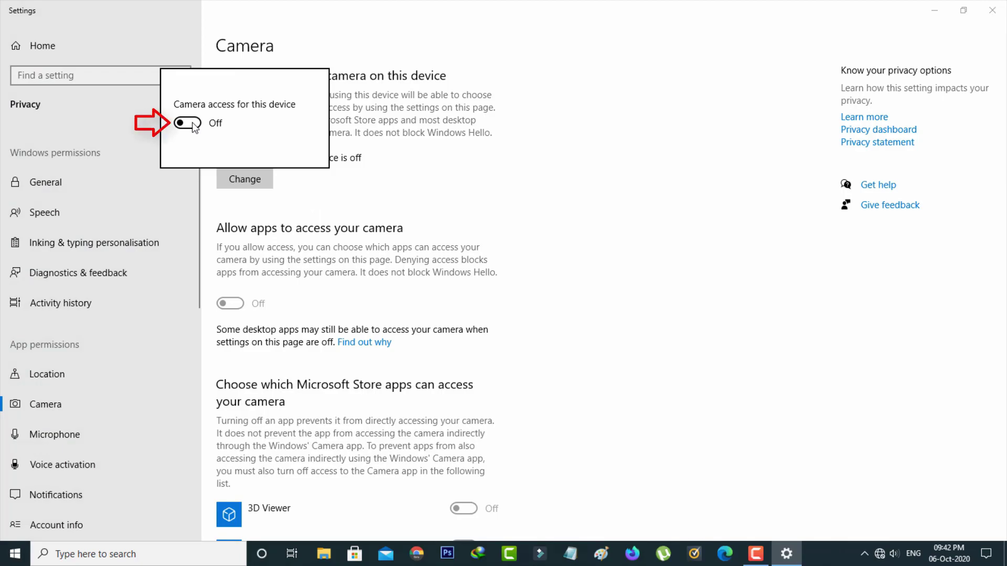
{"action": "left_click", "coordinate": [190, 123]}
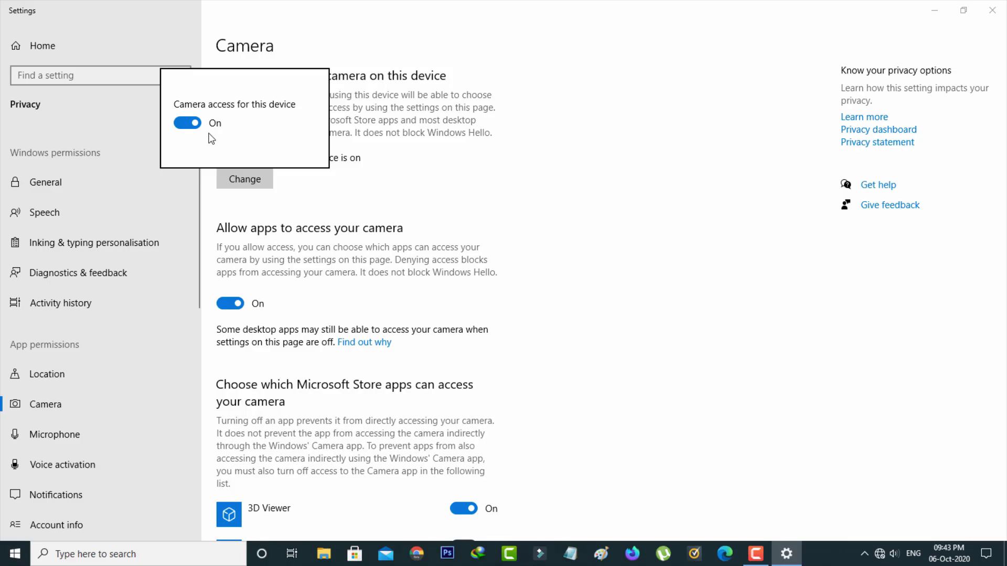
{"action": "left_click", "coordinate": [638, 188]}
{"action": "scroll", "coordinate": [622, 192], "scroll_direction": "down", "scroll_amount": 3}
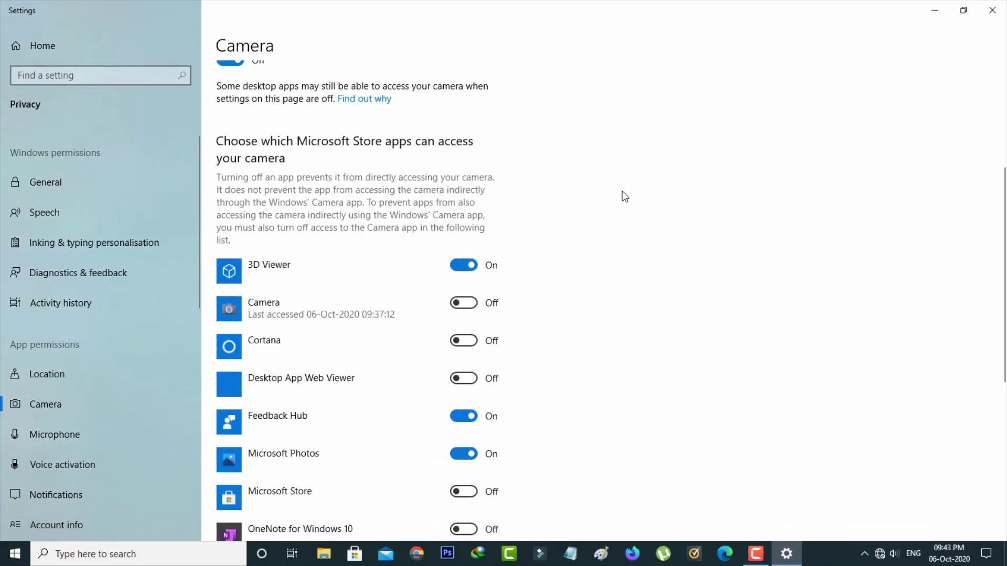
{"action": "scroll", "coordinate": [622, 196], "scroll_direction": "down", "scroll_amount": 1}
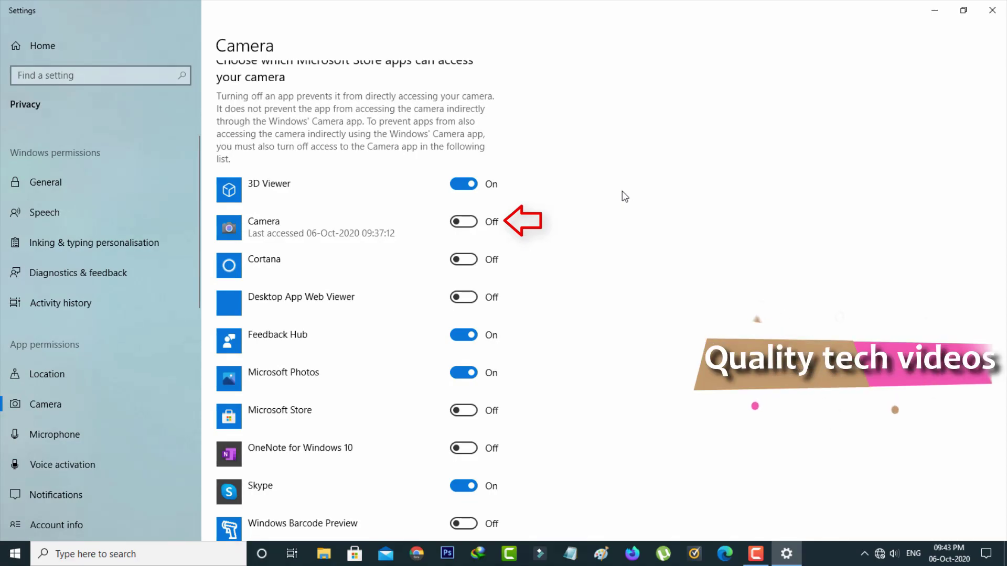
{"action": "left_click", "coordinate": [462, 229]}
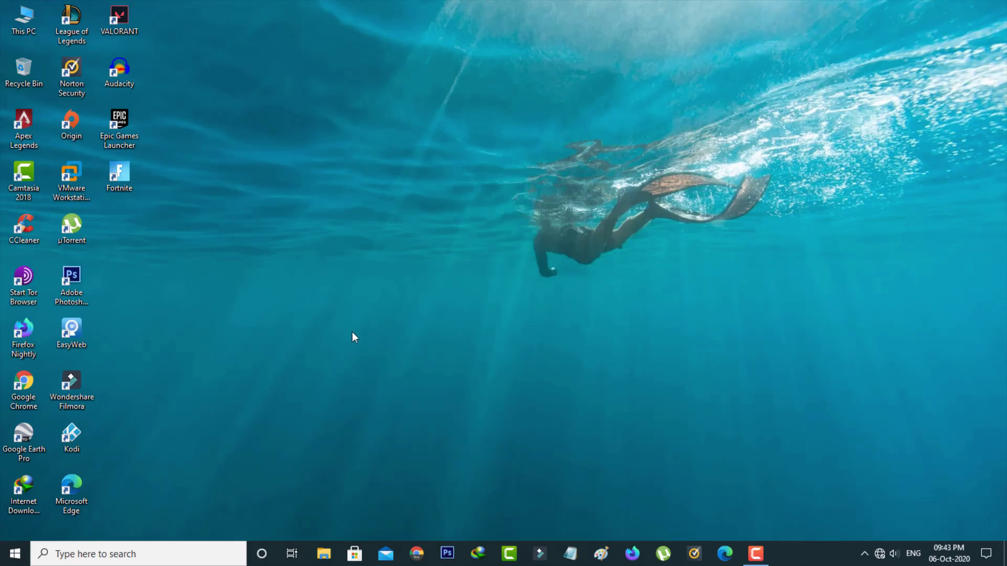
Search Windows for 'device manager' and open Device Manager.
{"action": "key", "text": "super"}
{"action": "type", "text": "de"}
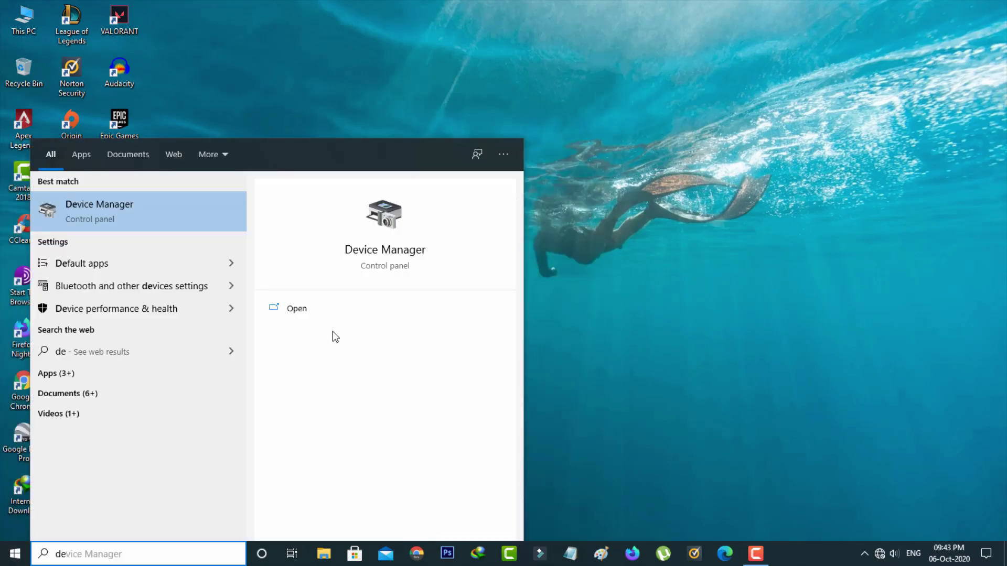
{"action": "left_click", "coordinate": [138, 212]}
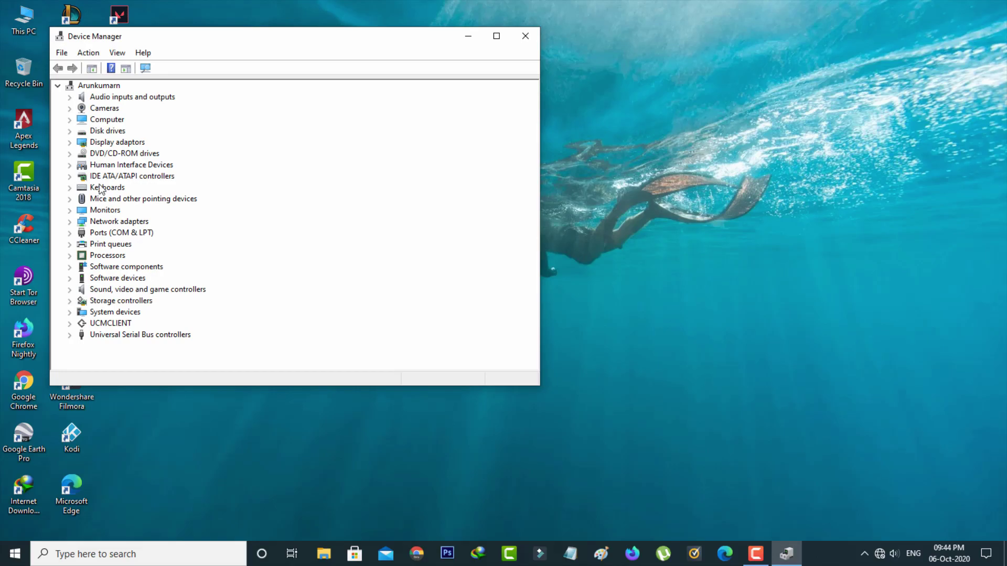
Enable View > Show hidden devices and expand Cameras to reveal the USB2.0 Camera.
{"action": "left_click", "coordinate": [108, 112]}
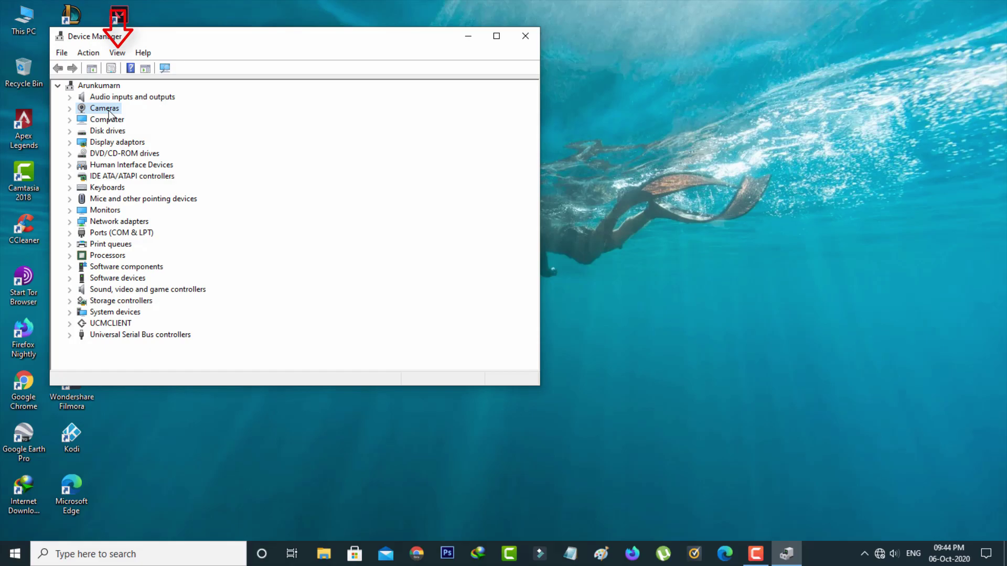
{"action": "left_click", "coordinate": [113, 53]}
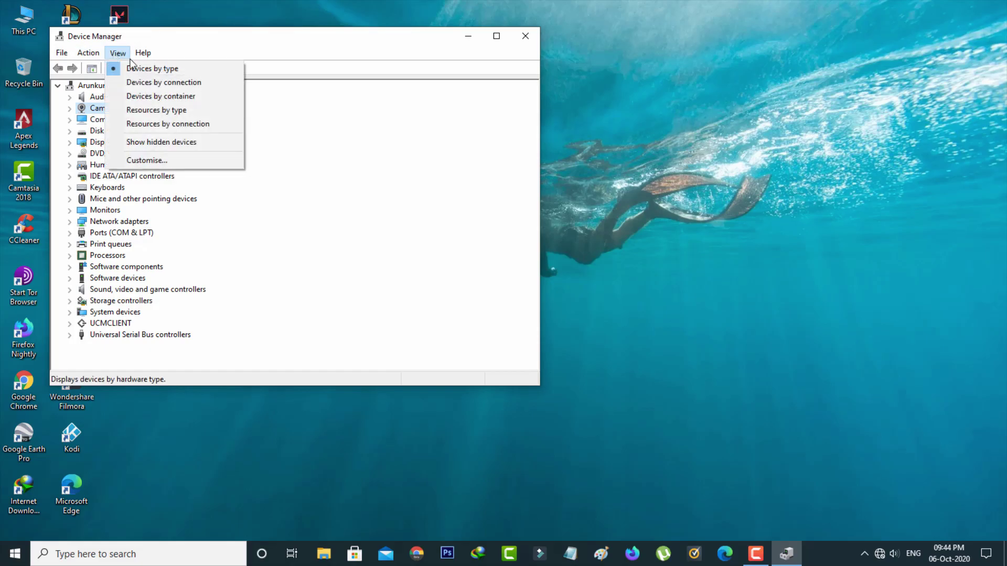
{"action": "left_click", "coordinate": [169, 142]}
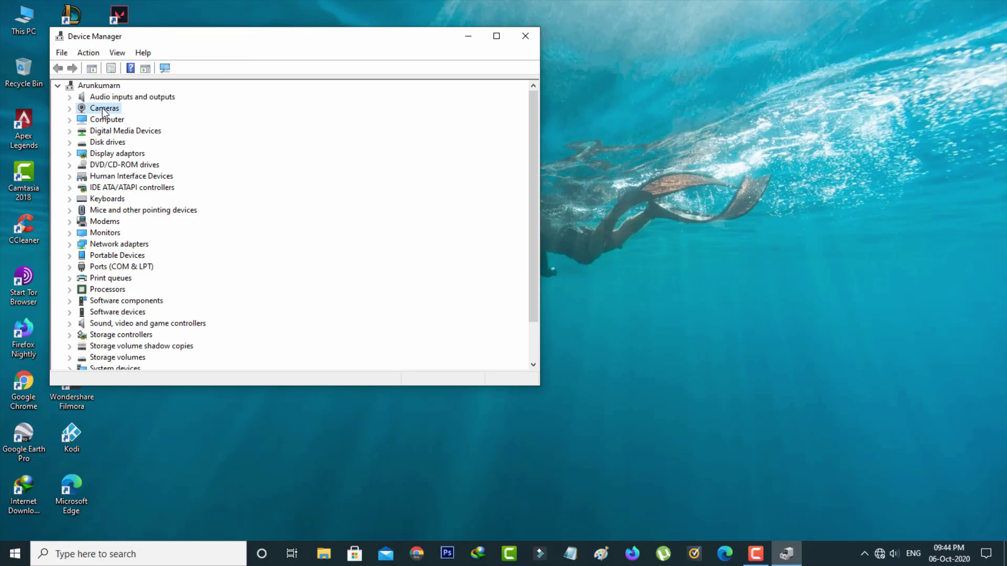
{"action": "left_click", "coordinate": [70, 109]}
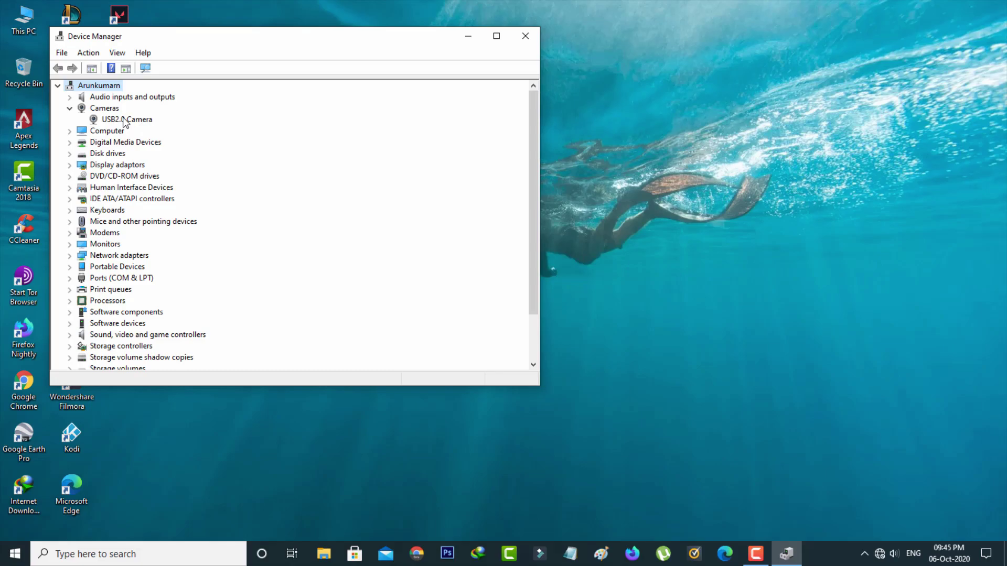
Uninstall the USB2.0 Camera device and confirm the removal.
{"action": "right_click", "coordinate": [128, 123]}
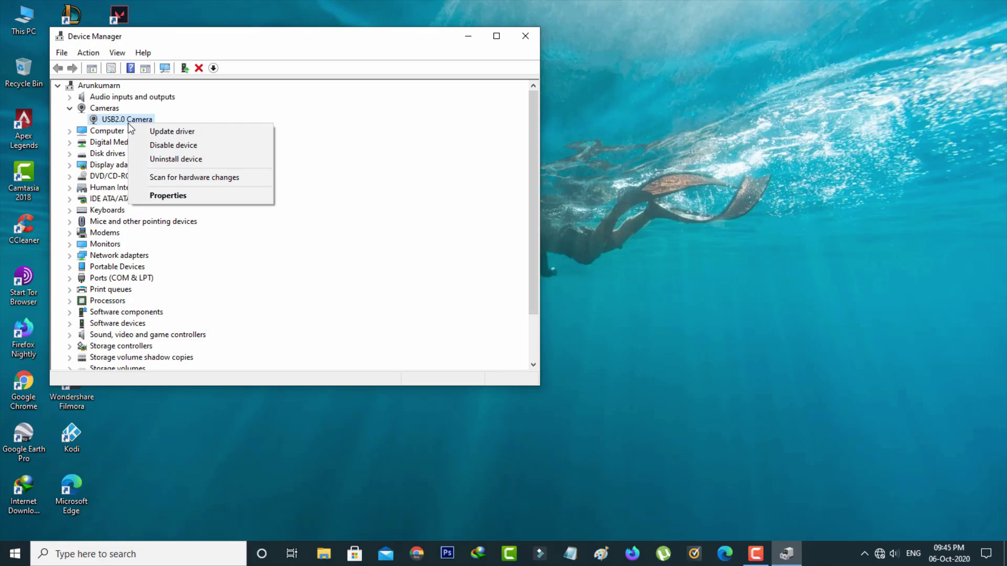
{"action": "left_click", "coordinate": [177, 159]}
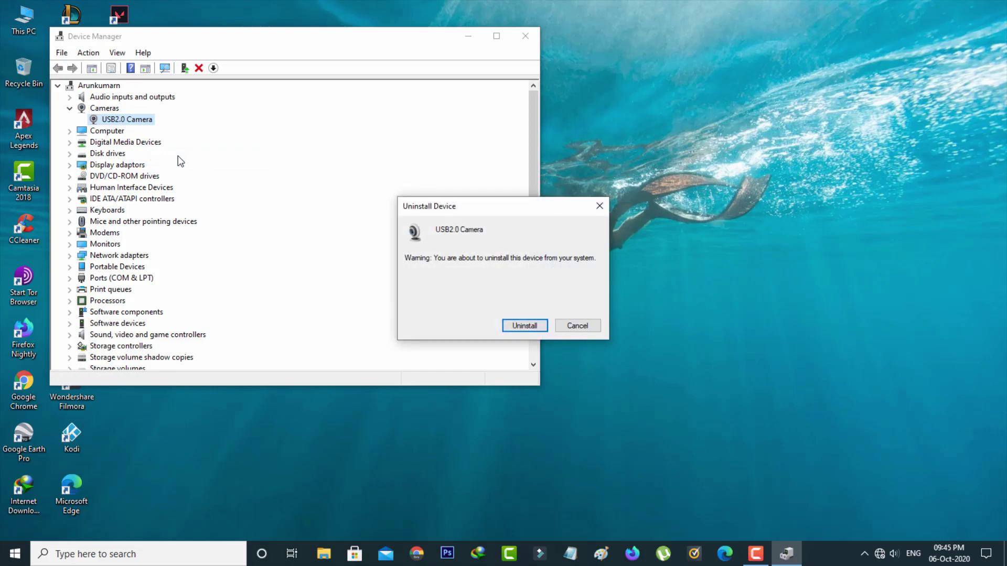
{"action": "left_click", "coordinate": [504, 328]}
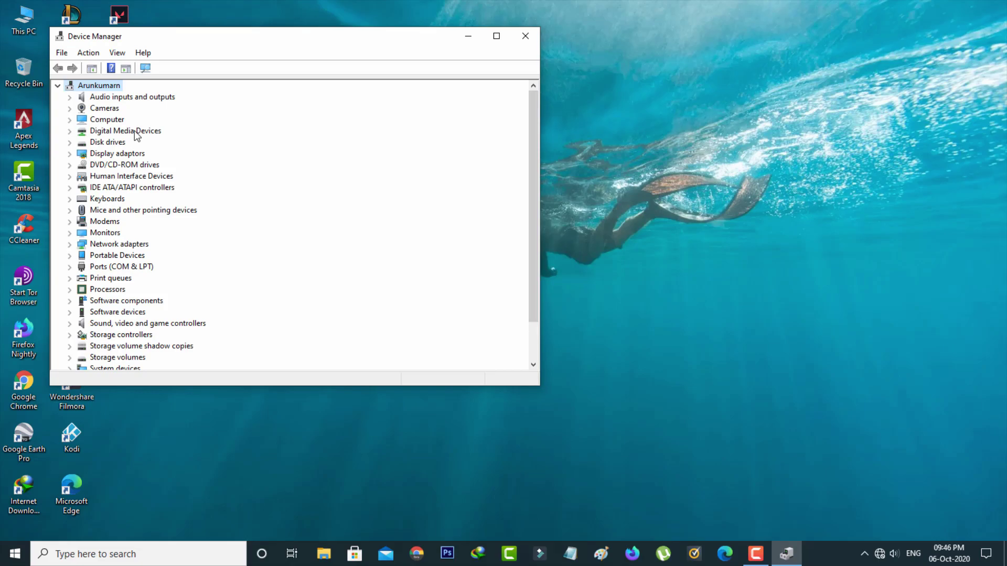
Run Action > Scan for hardware changes so USB2.0 Camera reappears under Cameras.
{"action": "left_click", "coordinate": [106, 109]}
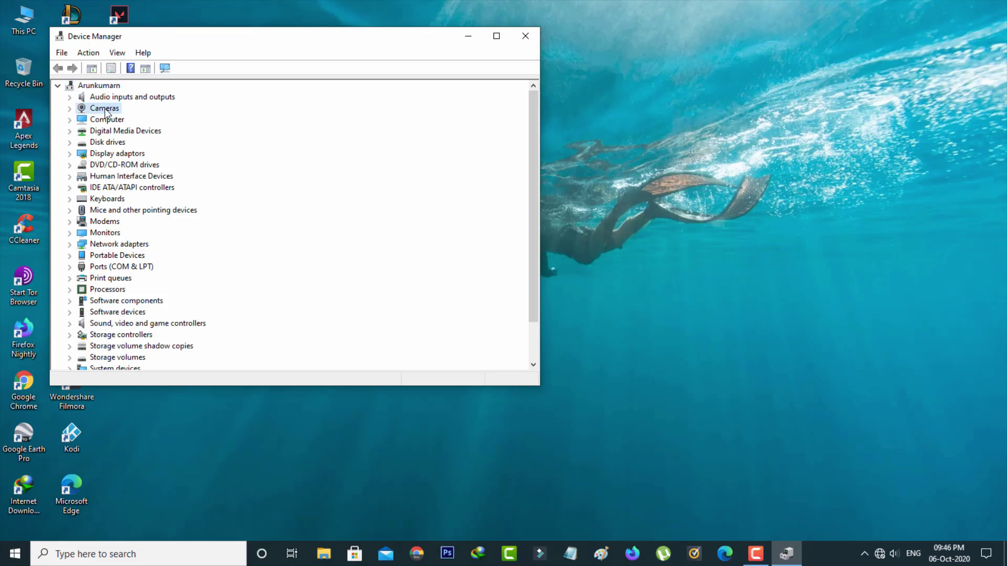
{"action": "double_click", "coordinate": [106, 110]}
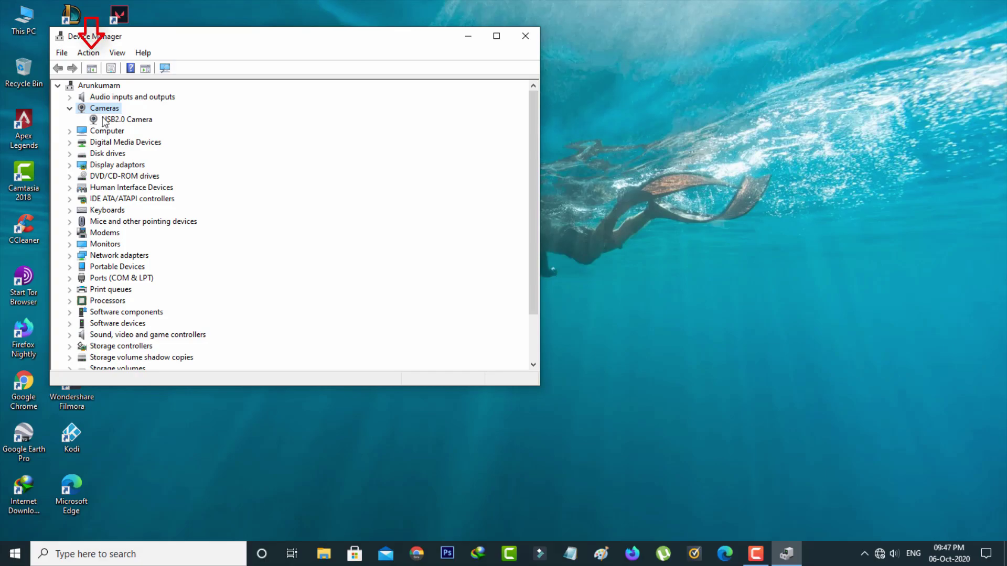
{"action": "left_click", "coordinate": [90, 53]}
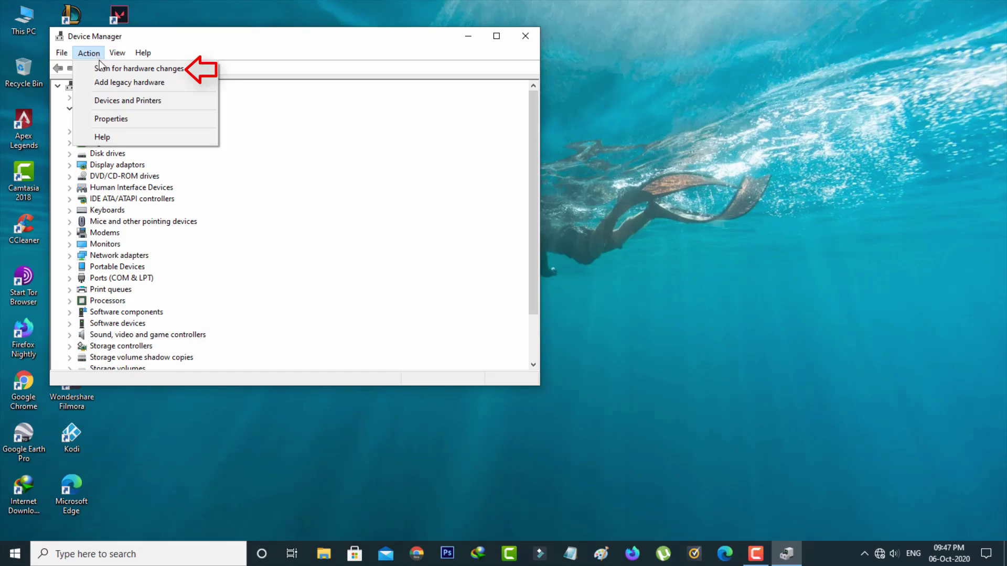
{"action": "left_click", "coordinate": [119, 69]}
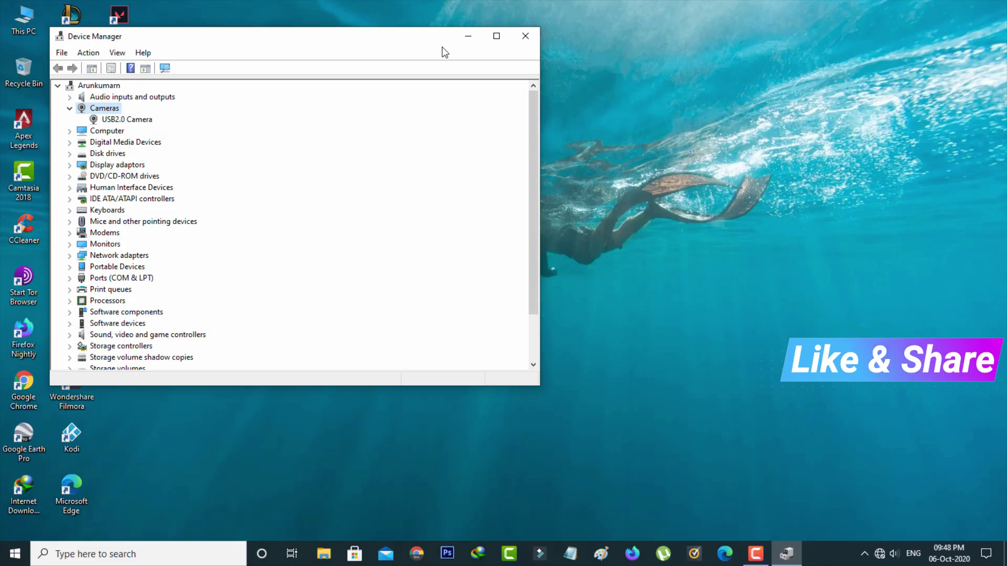
Minimize Device Manager, search 'camera' and launch the Camera app to a live preview.
{"action": "left_click", "coordinate": [468, 37]}
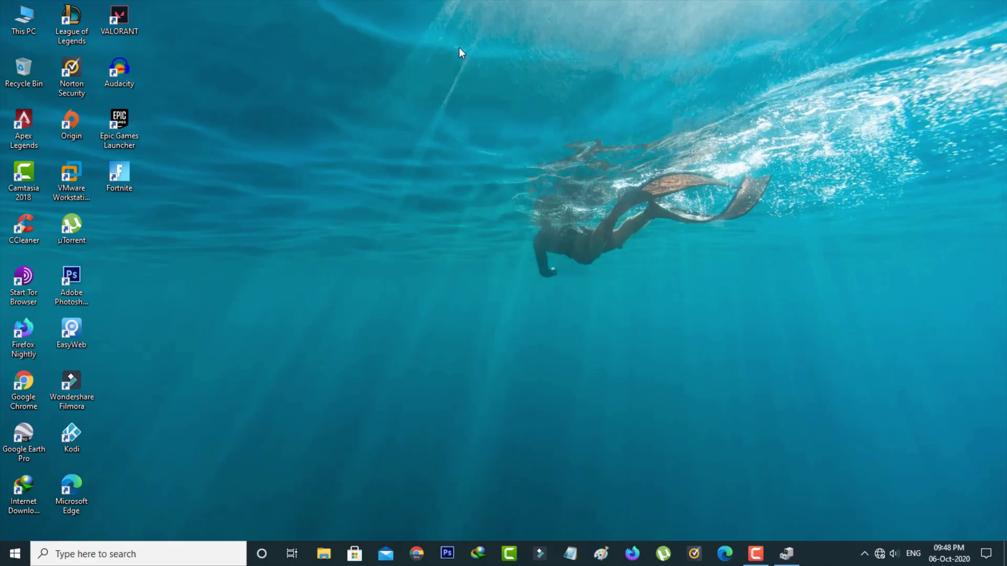
{"action": "left_click", "coordinate": [135, 555]}
{"action": "type", "text": "c"}
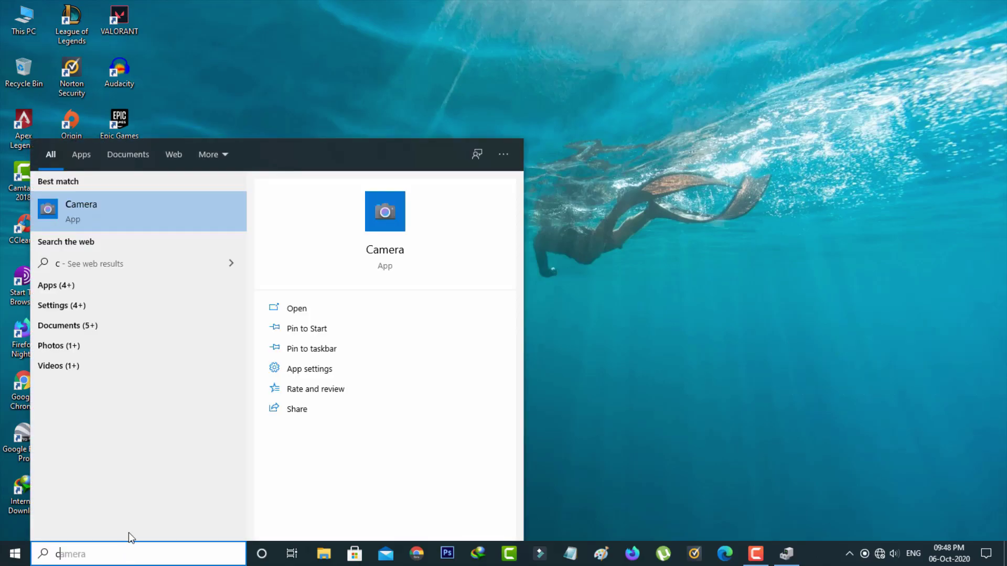
{"action": "left_click", "coordinate": [161, 215]}
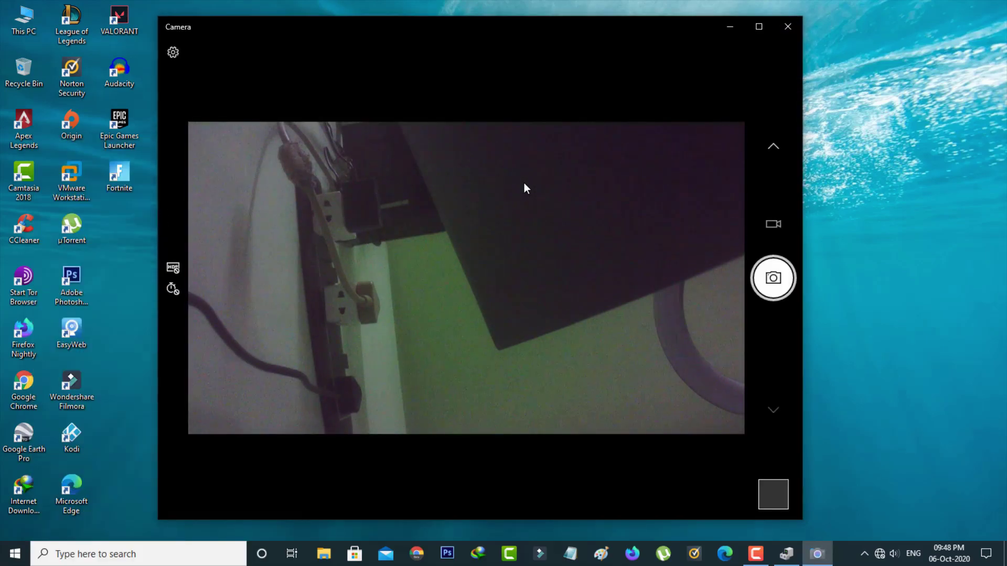